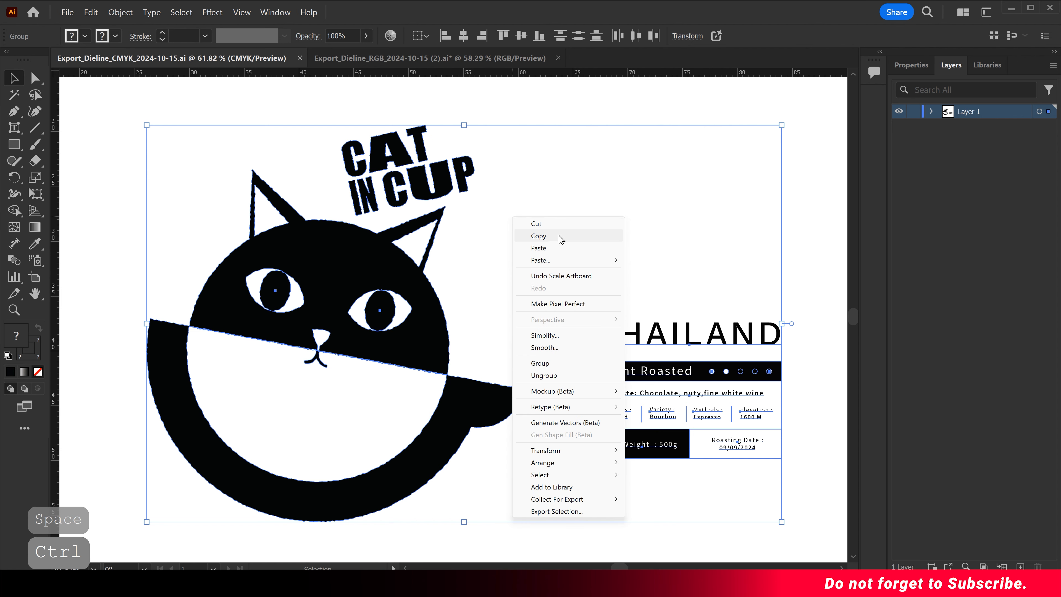
Copy the cat and label artwork into the Export_Dieline_RGB_2024-10-15 (2) document and position it over the dieline panels
click(539, 235)
click(396, 62)
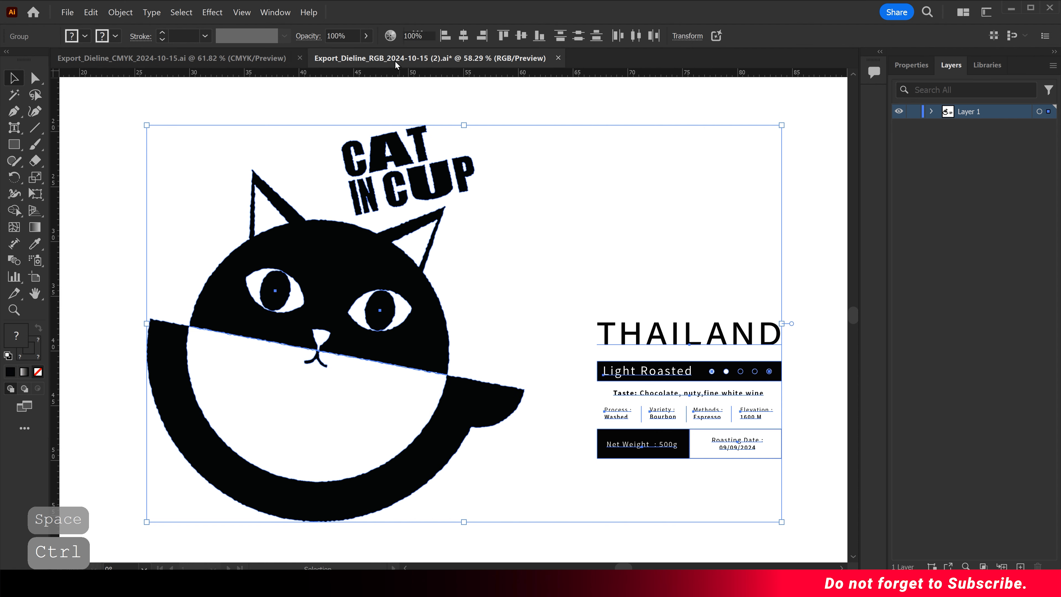
right_click(393, 154)
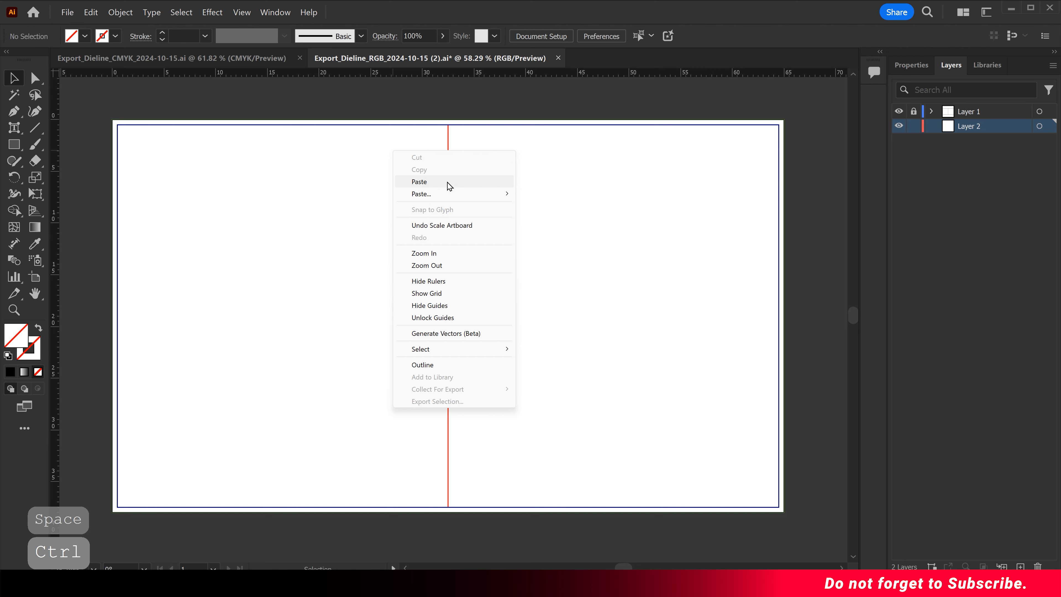
click(449, 186)
drag(398, 284, 362, 306)
click(508, 300)
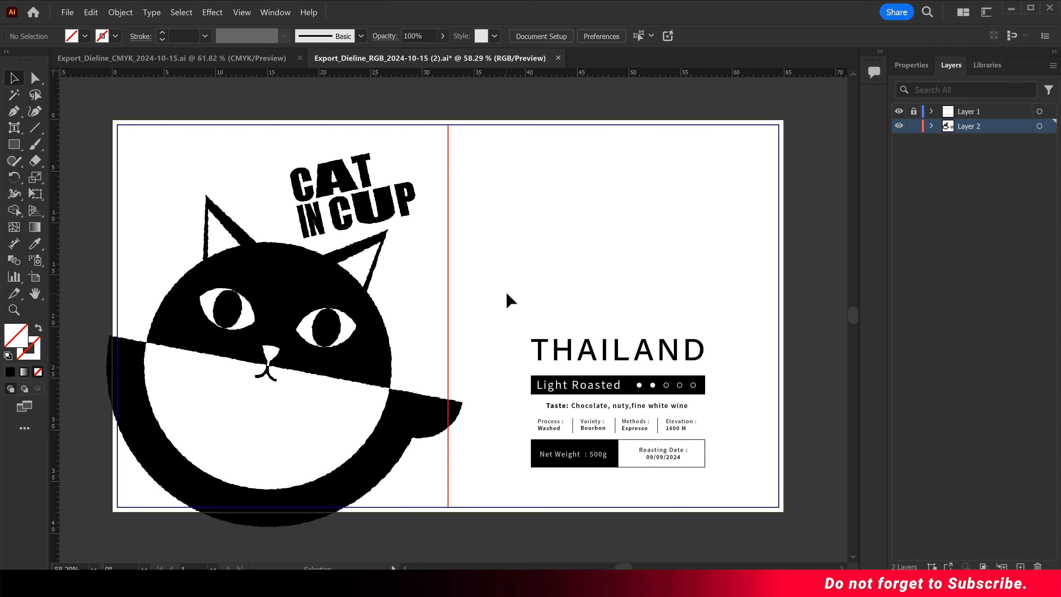
Set up a PNG export of the RGB dieline document into the P3 folder, using all artboards
click(67, 12)
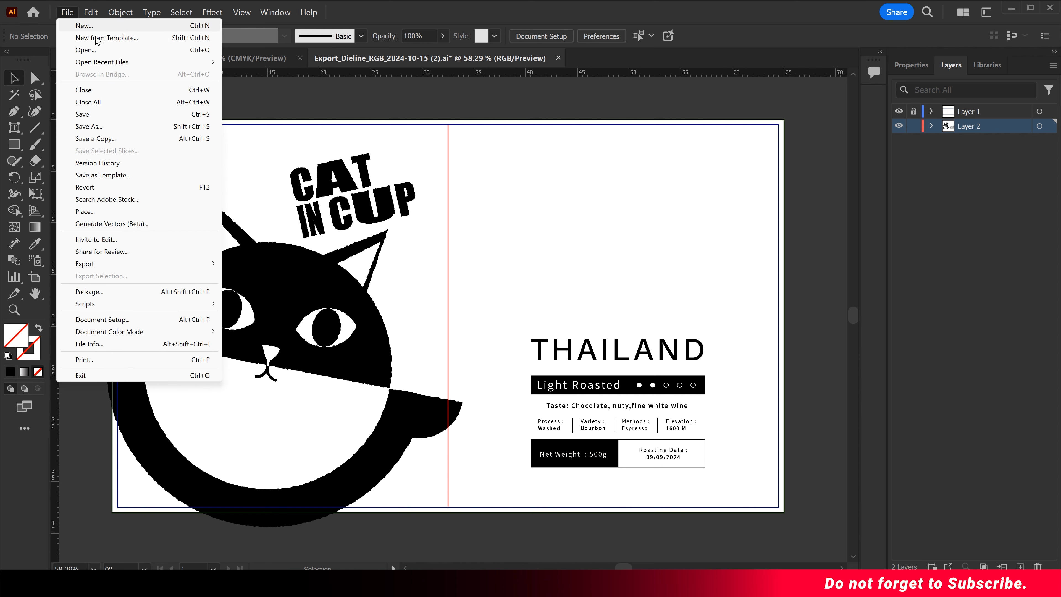
mouse_move(171, 264)
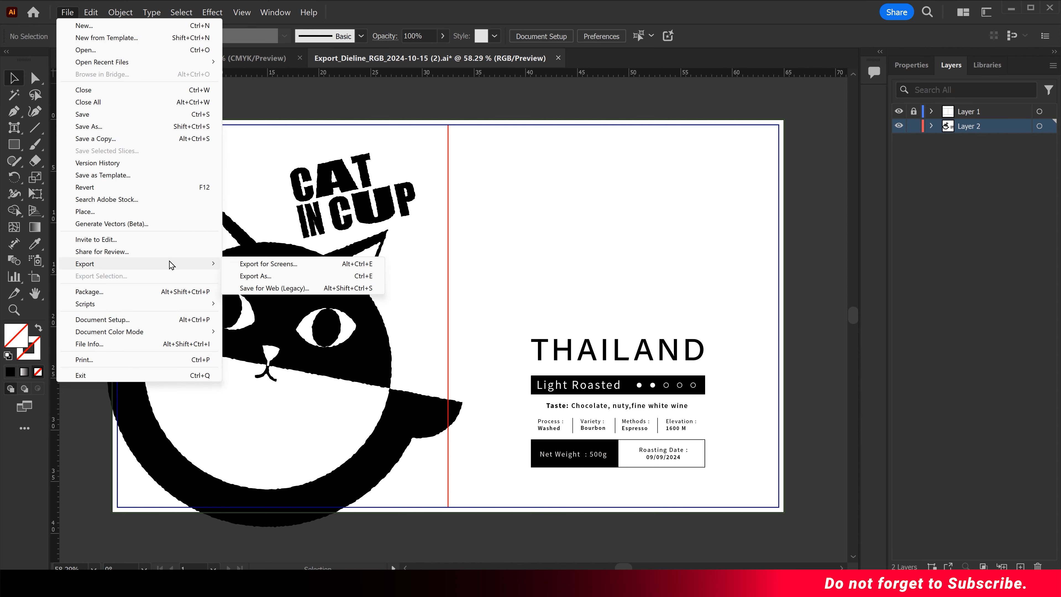
click(255, 275)
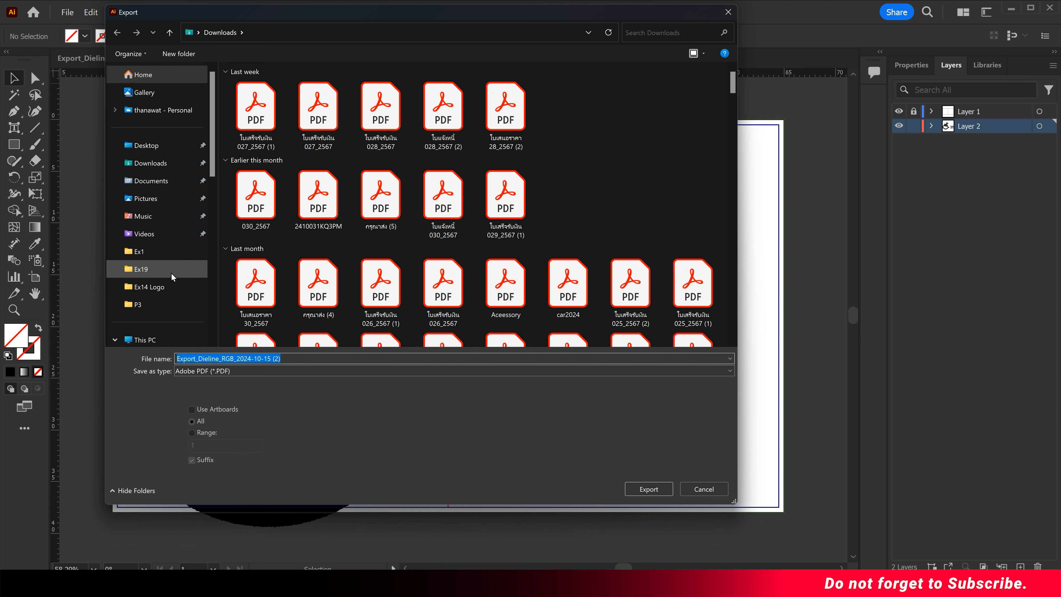
click(167, 304)
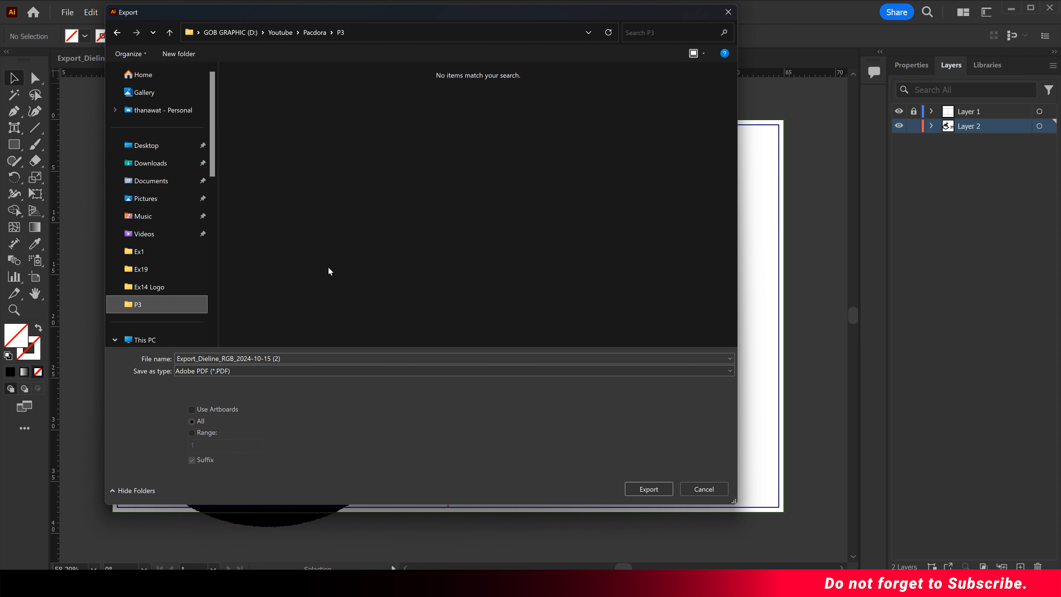
click(245, 372)
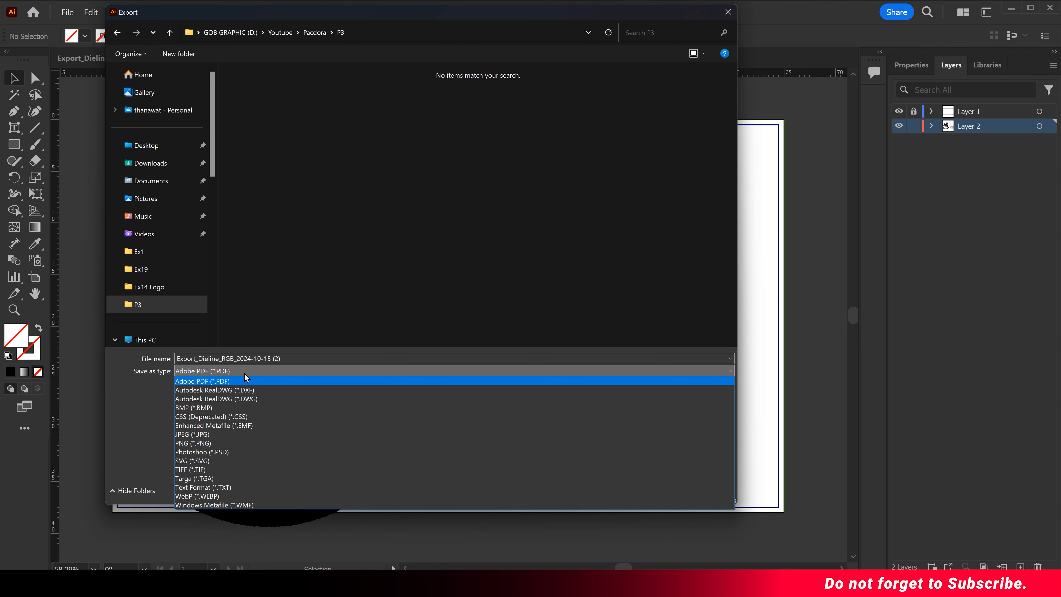
click(241, 443)
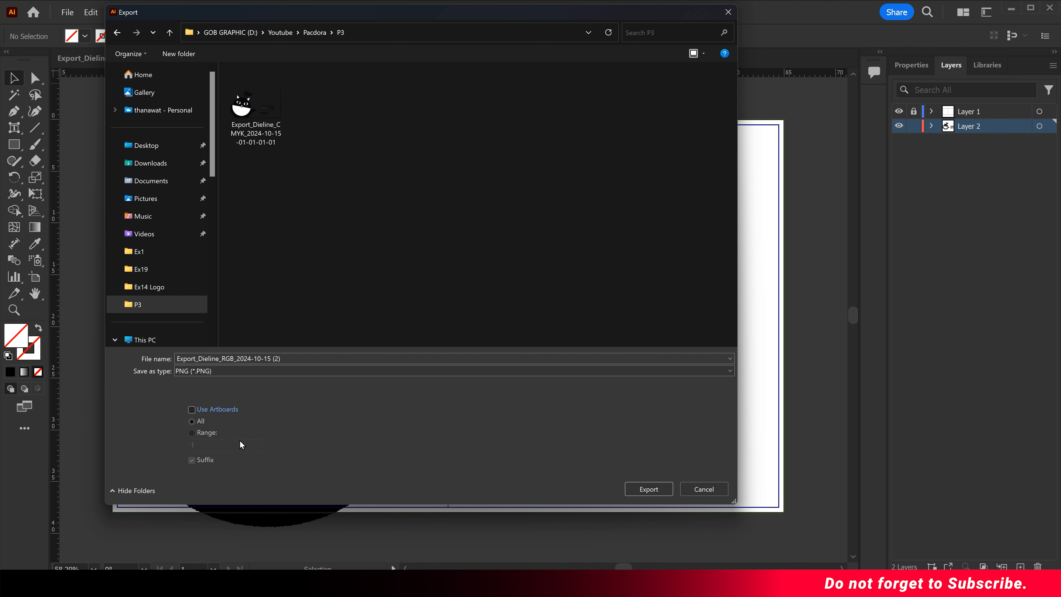
click(218, 409)
click(293, 358)
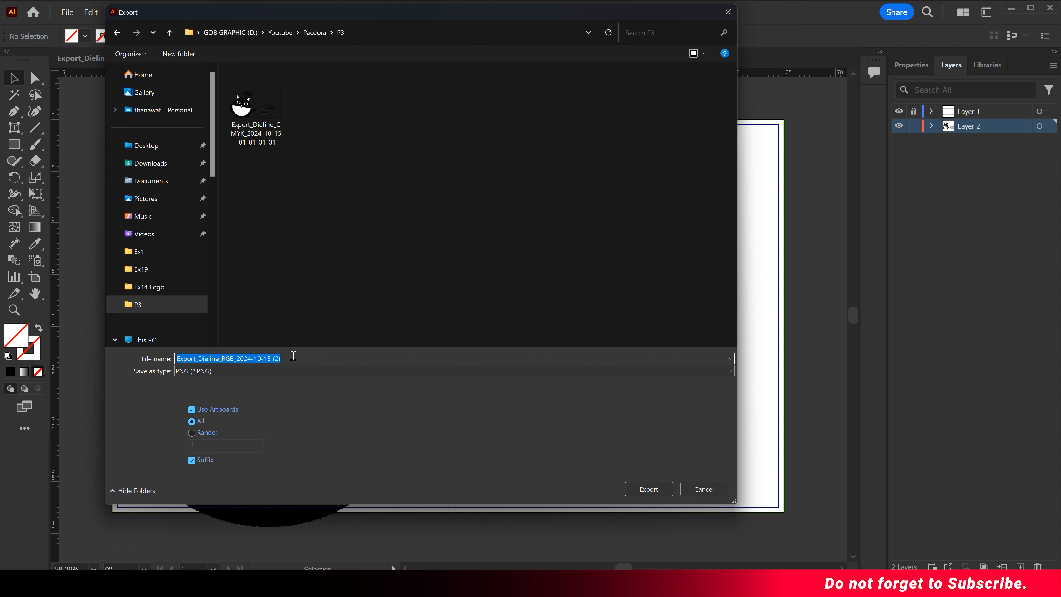
click(648, 488)
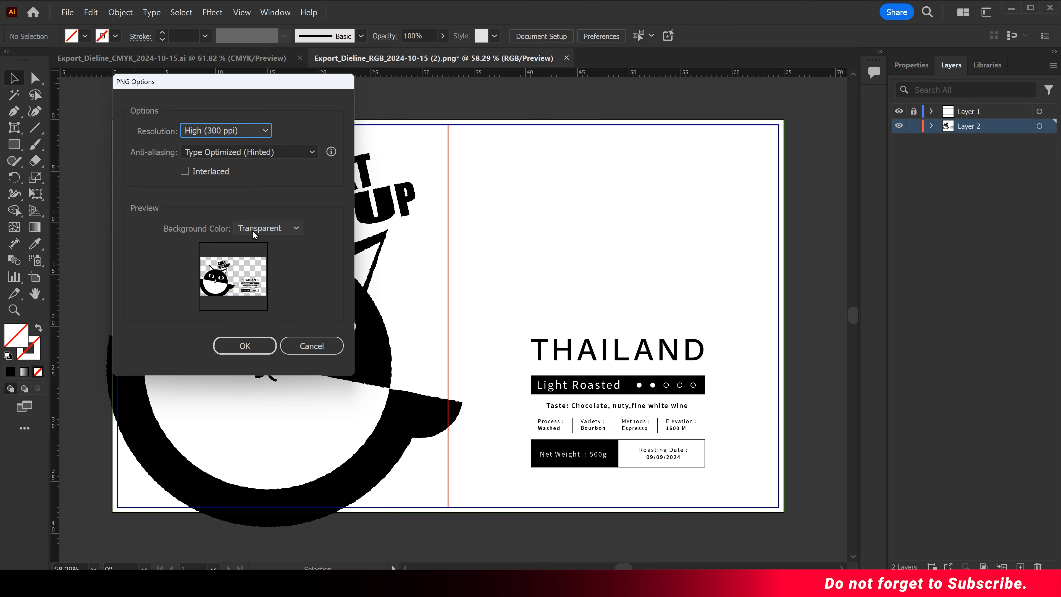
Complete the PNG export at High (300 ppi) resolution with a transparent background
click(244, 130)
click(292, 181)
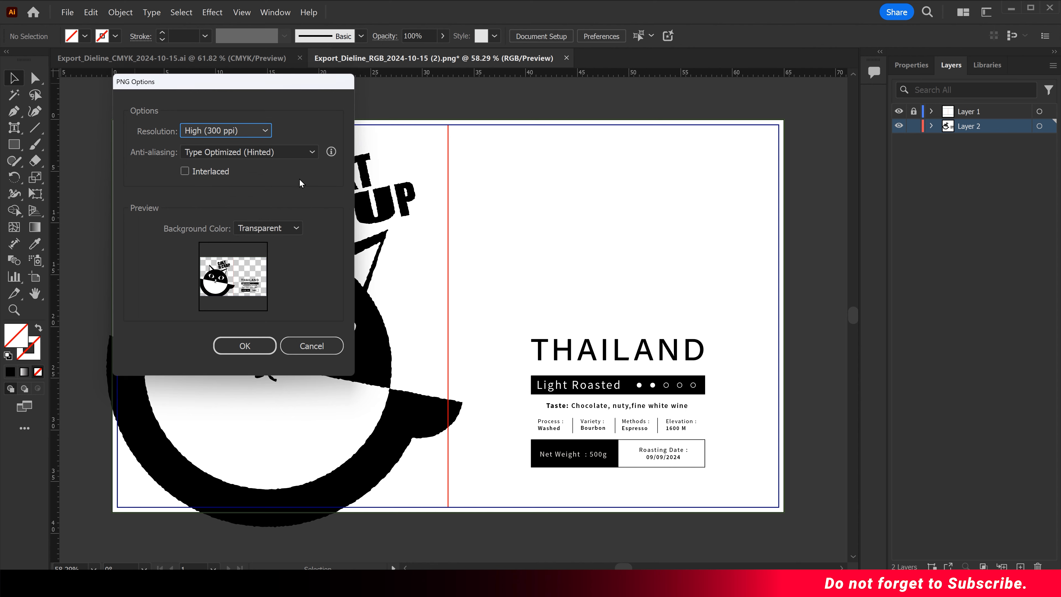
click(277, 226)
click(280, 227)
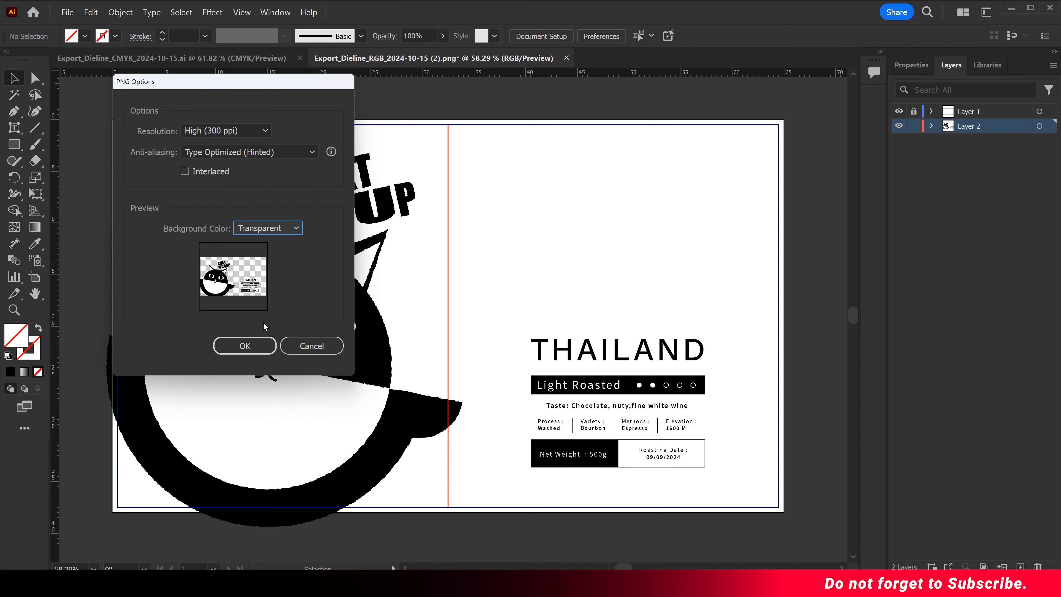
click(246, 345)
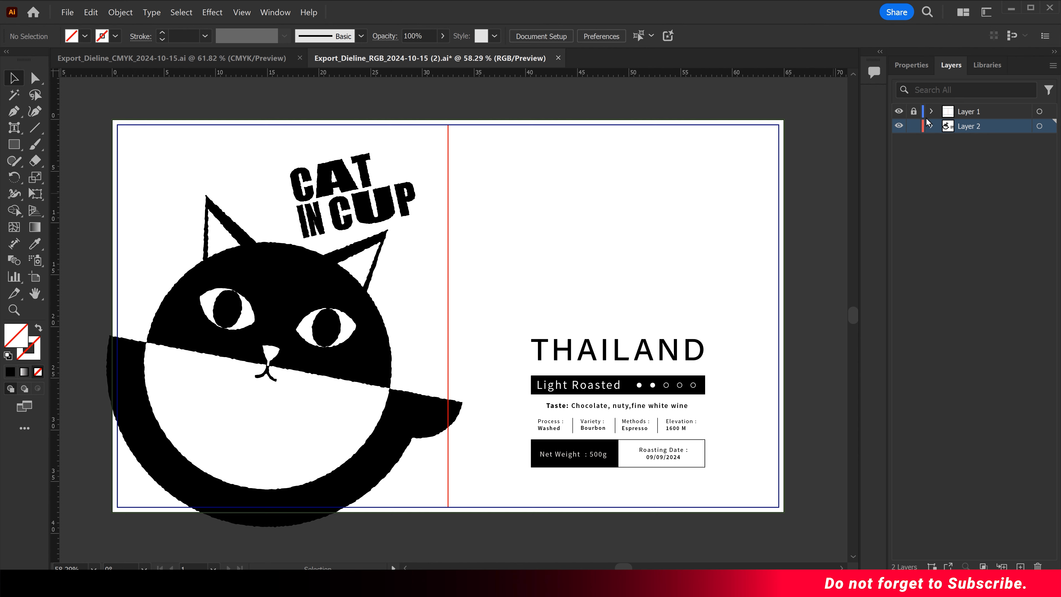
Hide the dieline layer (Layer 1) and re-export the artboards as a 300 ppi transparent PNG, replacing the existing file
click(899, 112)
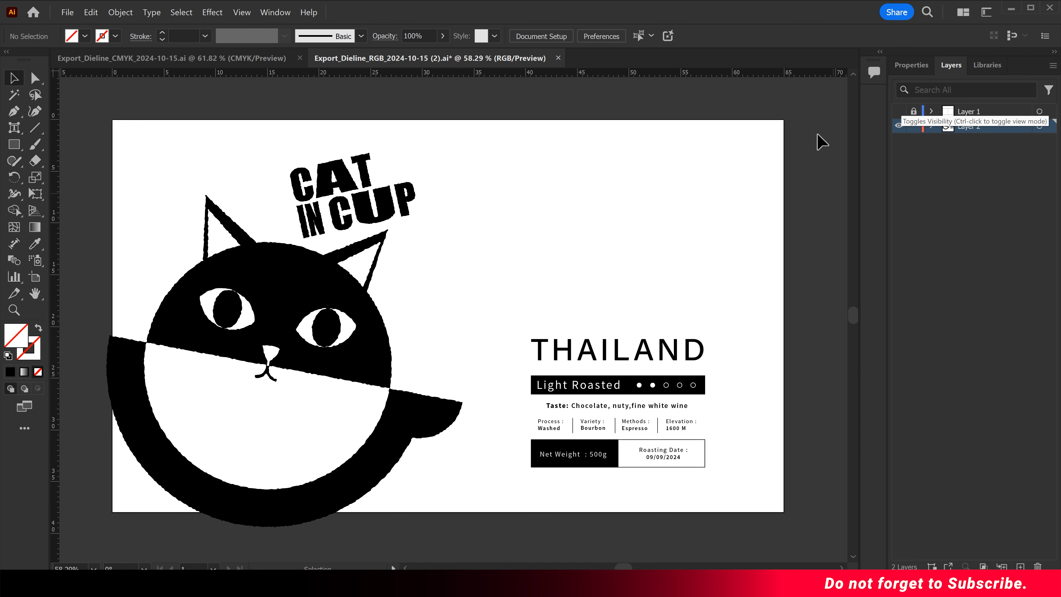
click(68, 12)
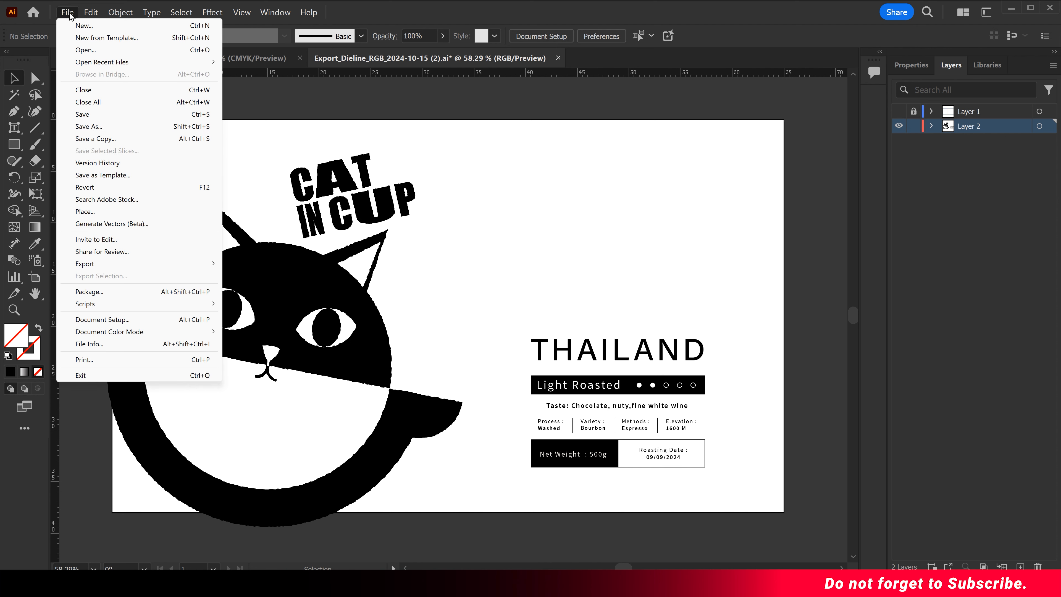
mouse_move(173, 263)
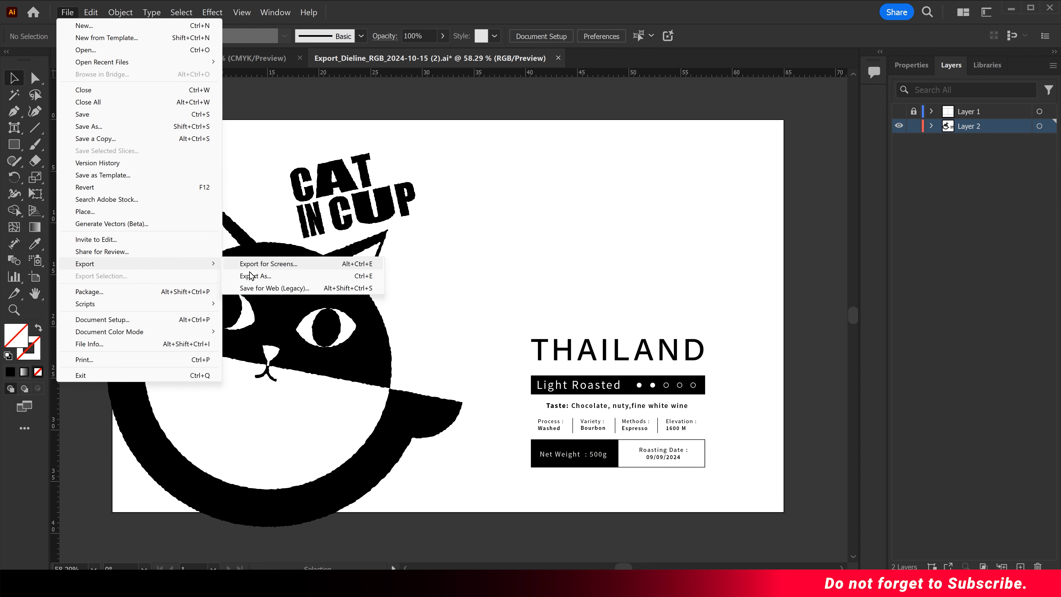
click(249, 276)
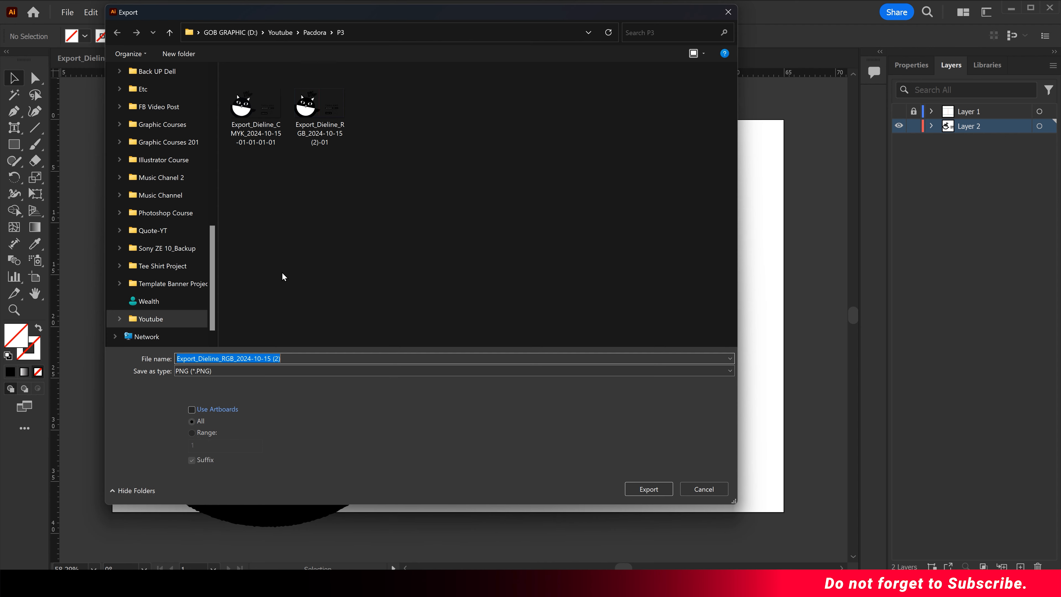
click(210, 408)
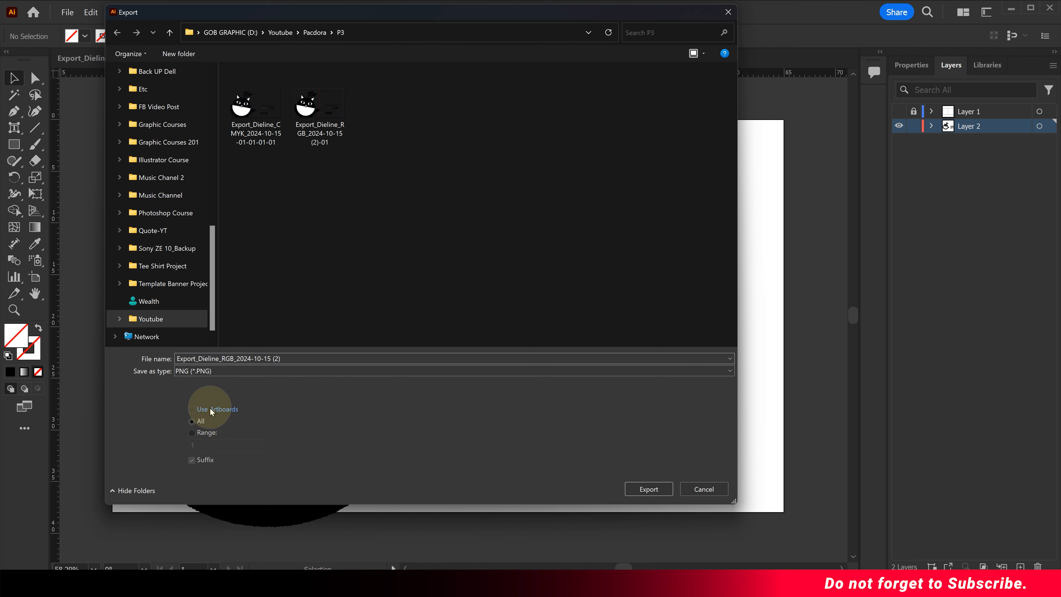
click(638, 487)
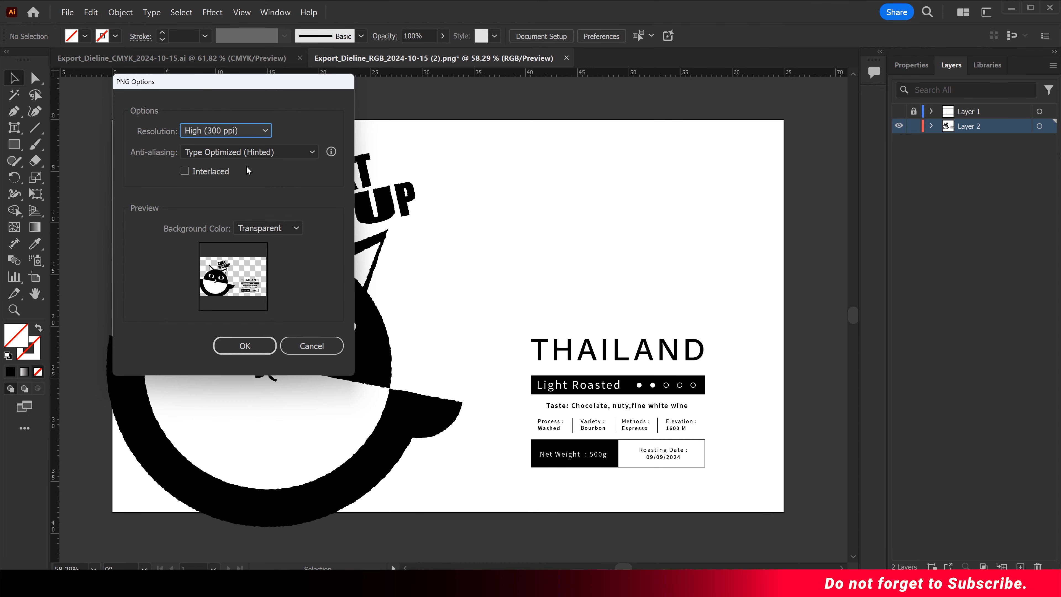
click(258, 344)
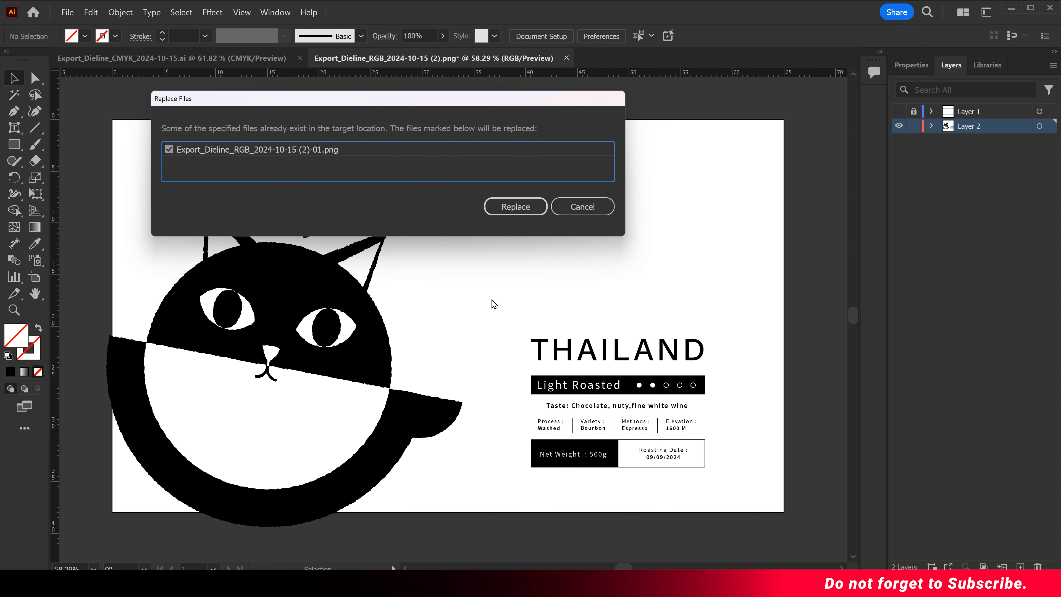
click(514, 207)
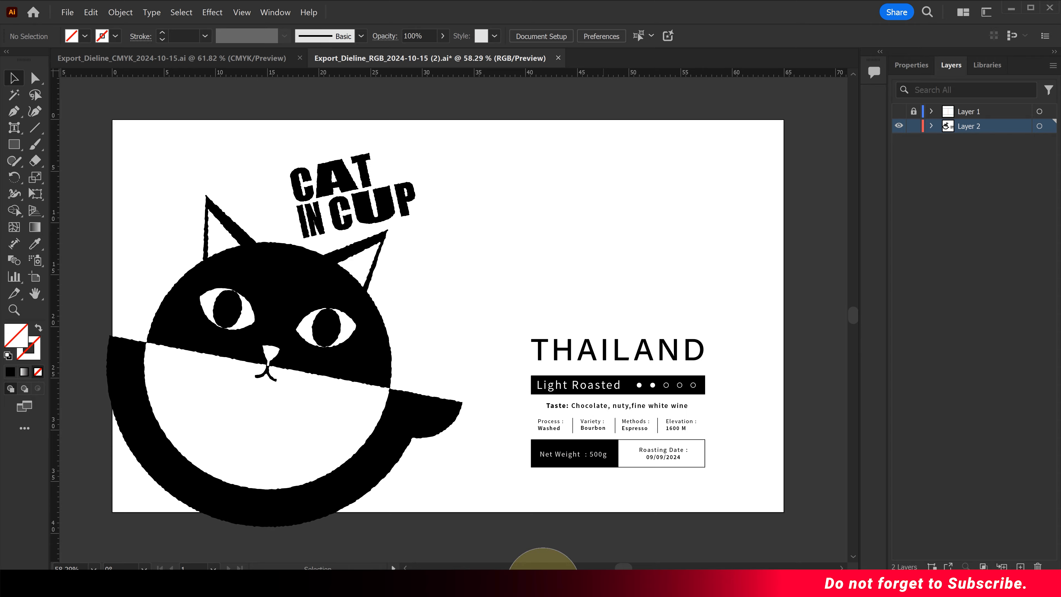
key(alt+Tab)
click(182, 239)
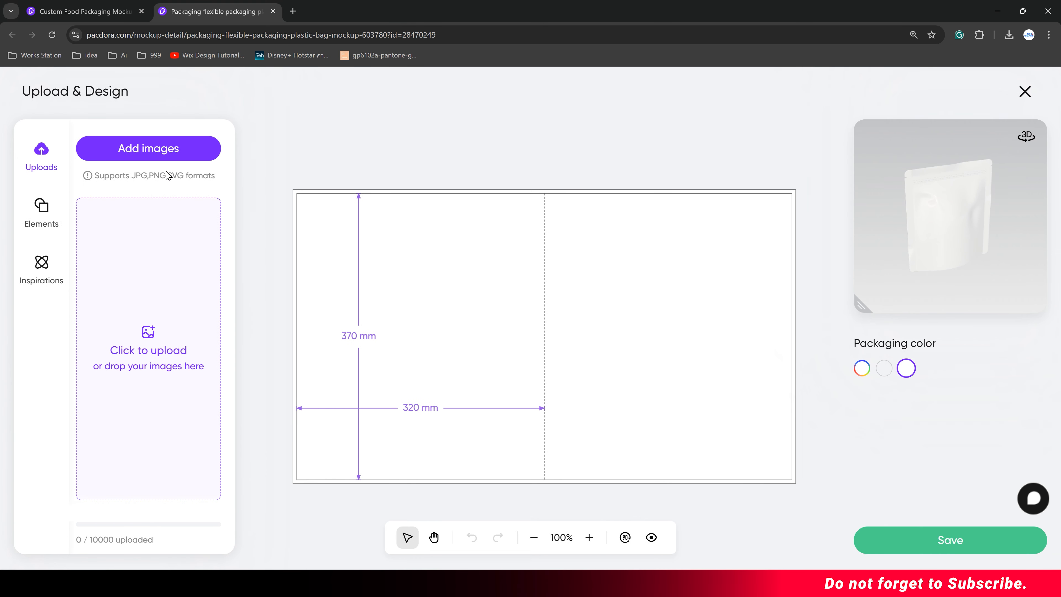
click(164, 152)
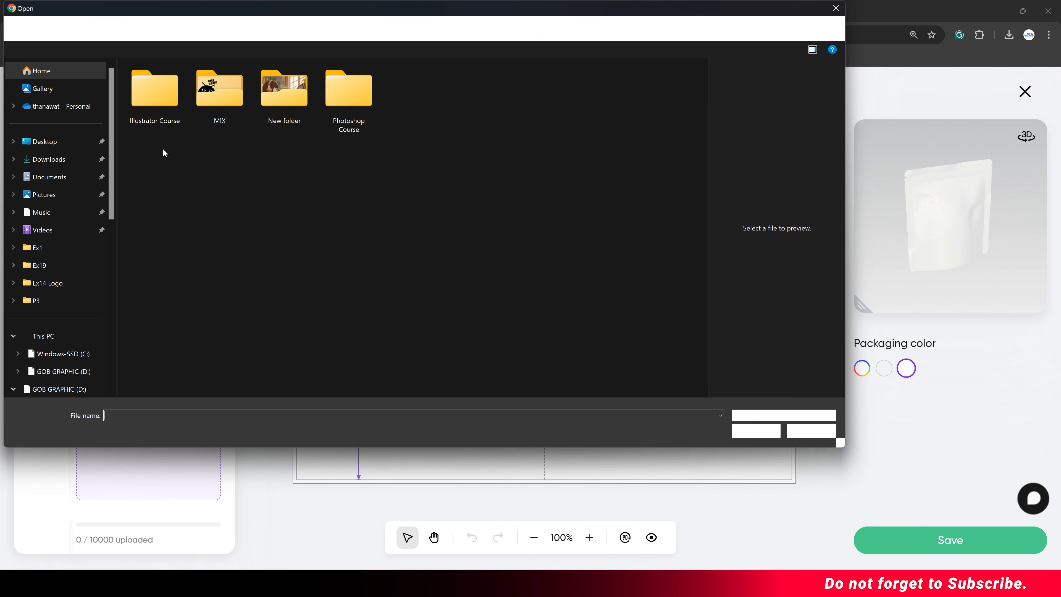
click(61, 299)
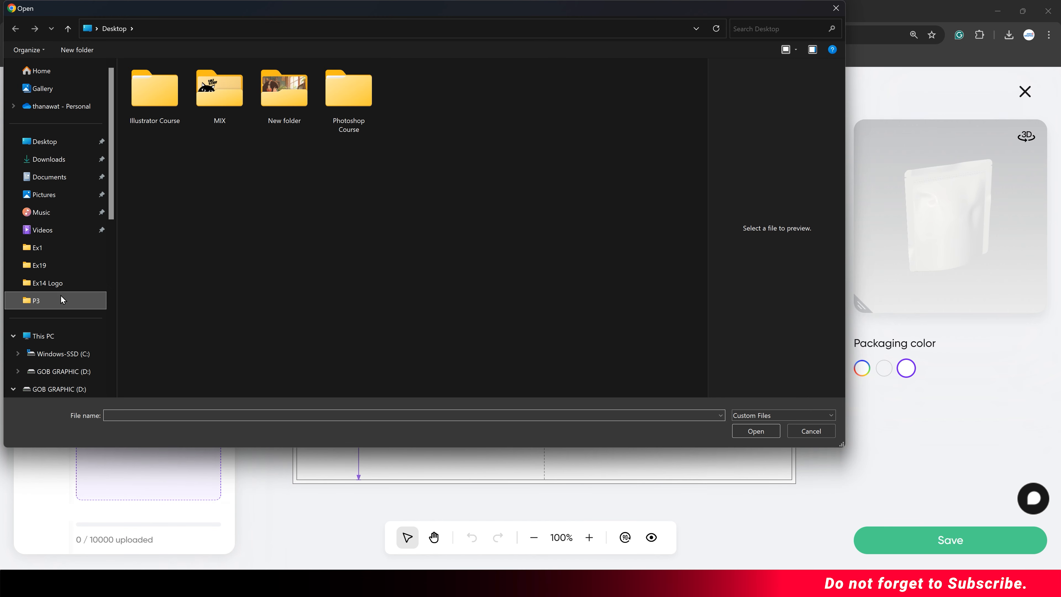
click(212, 122)
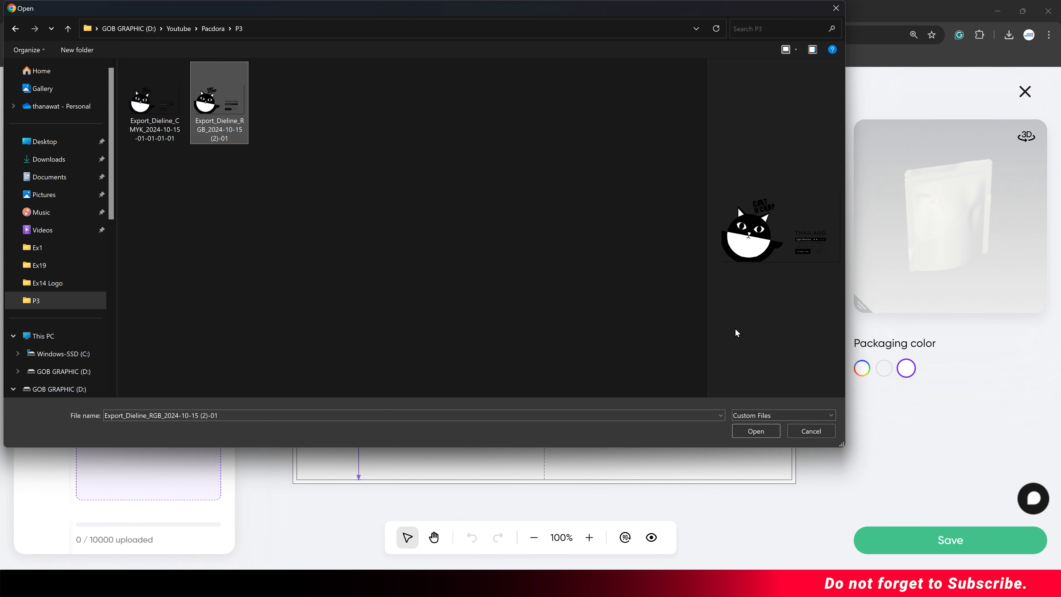
click(756, 430)
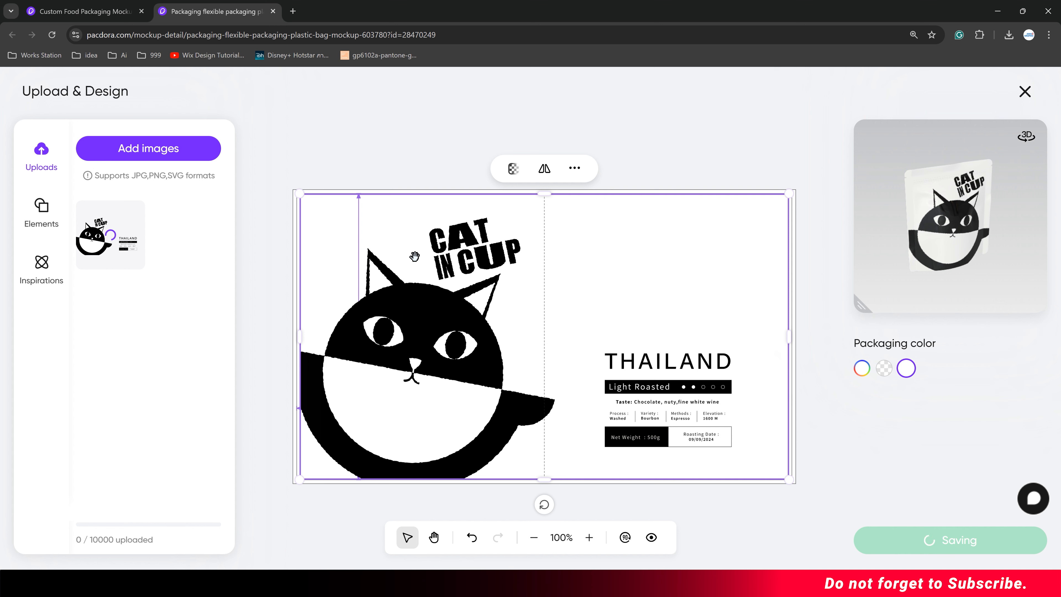
Move and enlarge the uploaded artwork to fill the dieline to its outer edges, check the 3D preview, and save the design
drag(416, 255, 405, 249)
drag(780, 474, 795, 483)
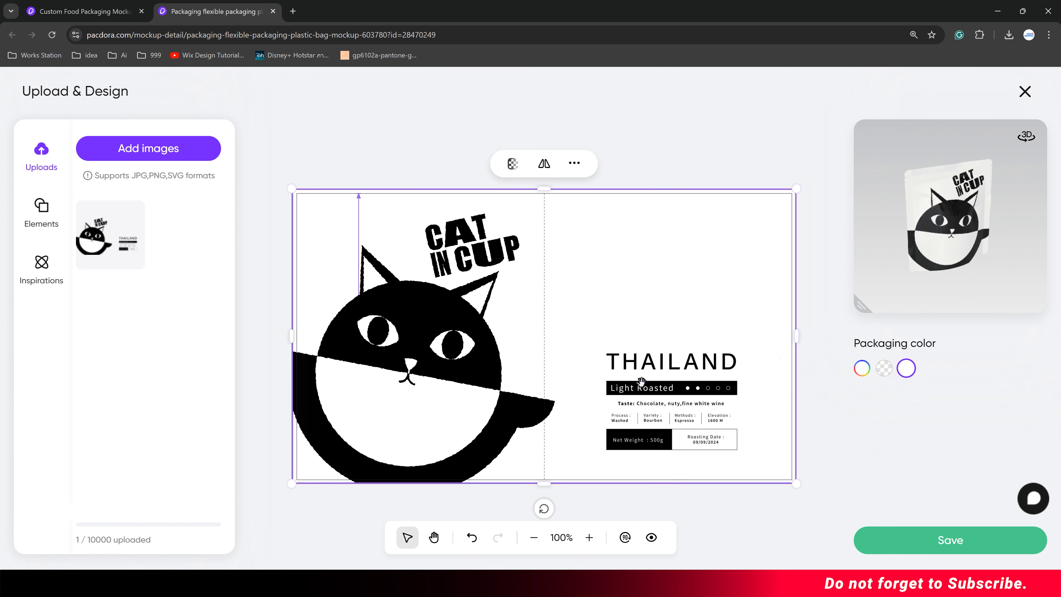
click(818, 419)
mouse_move(941, 256)
mouse_down()
mouse_move(931, 241)
mouse_move(817, 258)
mouse_move(866, 239)
mouse_move(939, 252)
mouse_move(933, 260)
mouse_up()
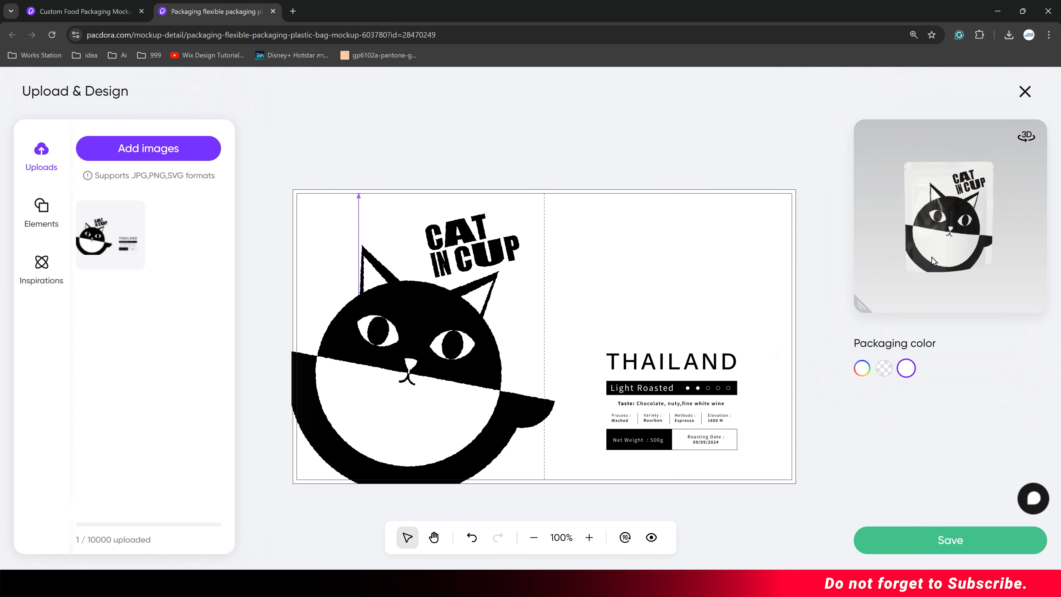
click(929, 541)
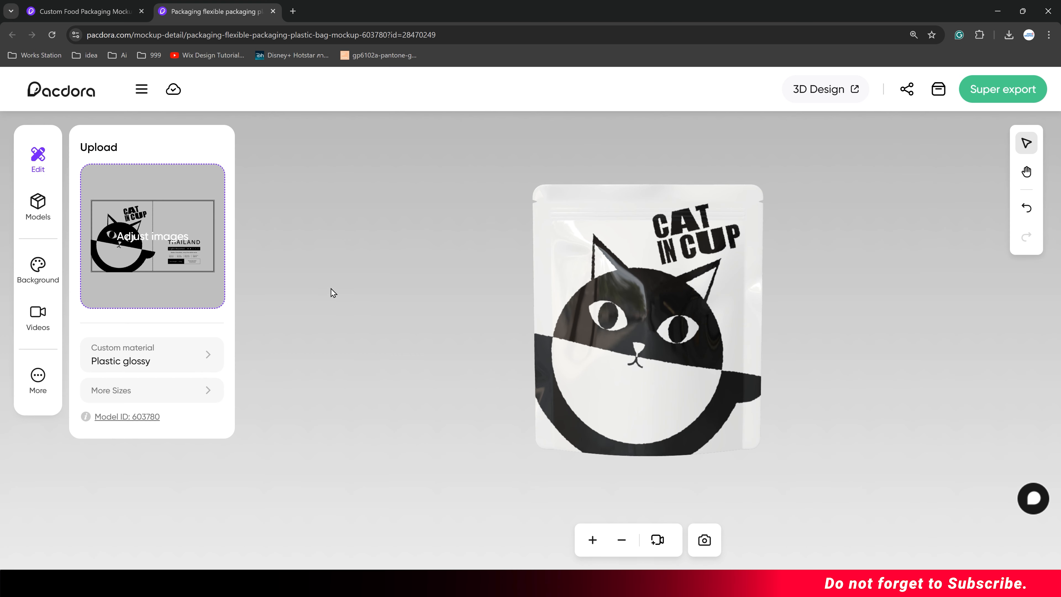
Try the glossy metal material on the pouch, settle on the matte white custom material, and turn the pouch to an angled view
click(201, 353)
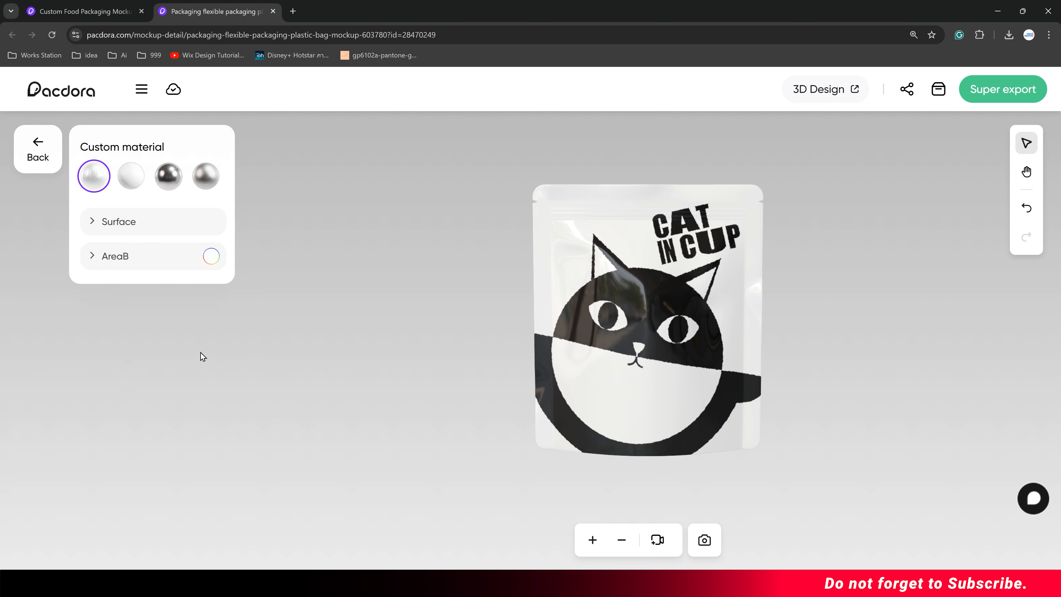
click(168, 178)
mouse_move(631, 294)
mouse_down()
mouse_move(379, 294)
mouse_move(646, 294)
mouse_up()
click(134, 176)
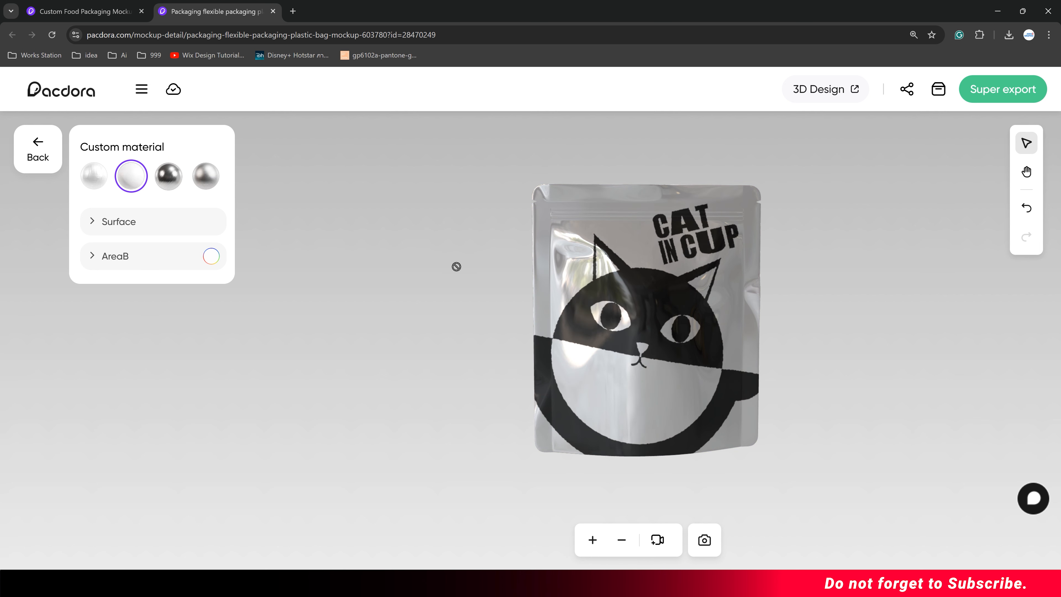
drag(663, 301, 613, 329)
click(40, 154)
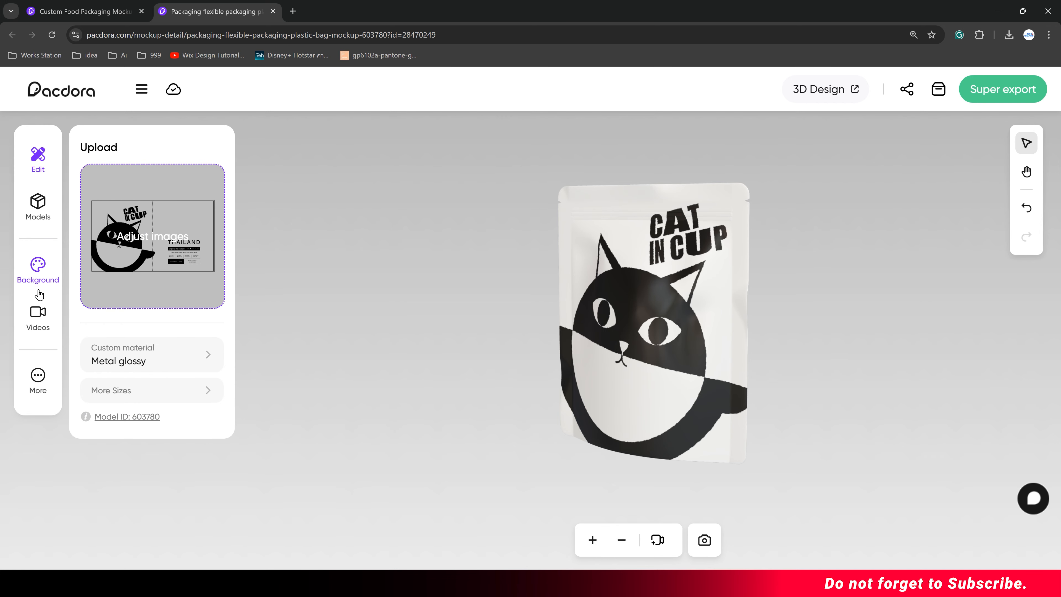
Set the mockup background to the dark-to-light blue linear gradient with colors #0F3785 and #9DB1DC
click(44, 275)
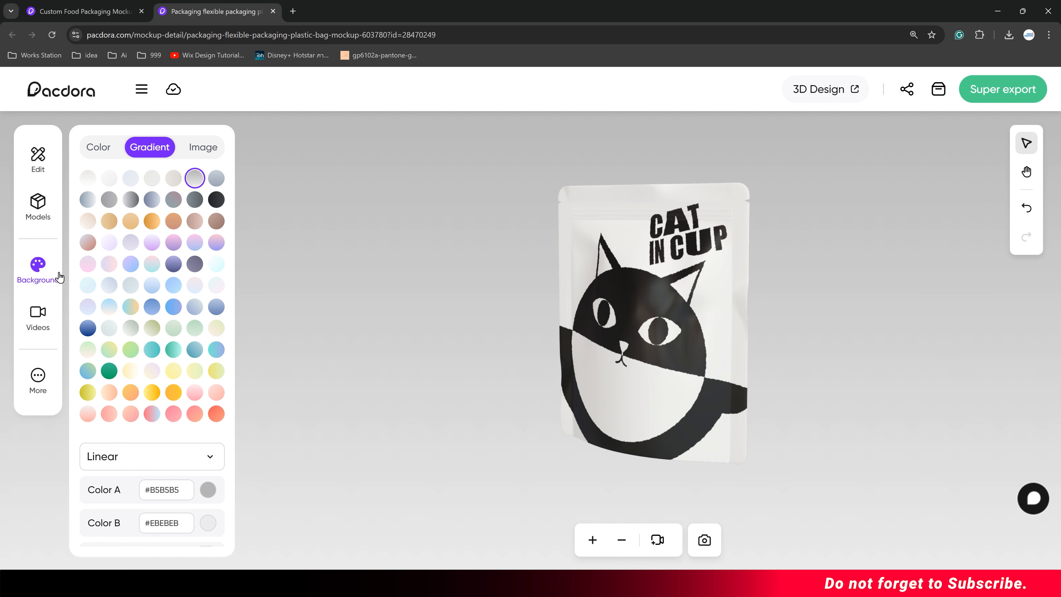
click(88, 330)
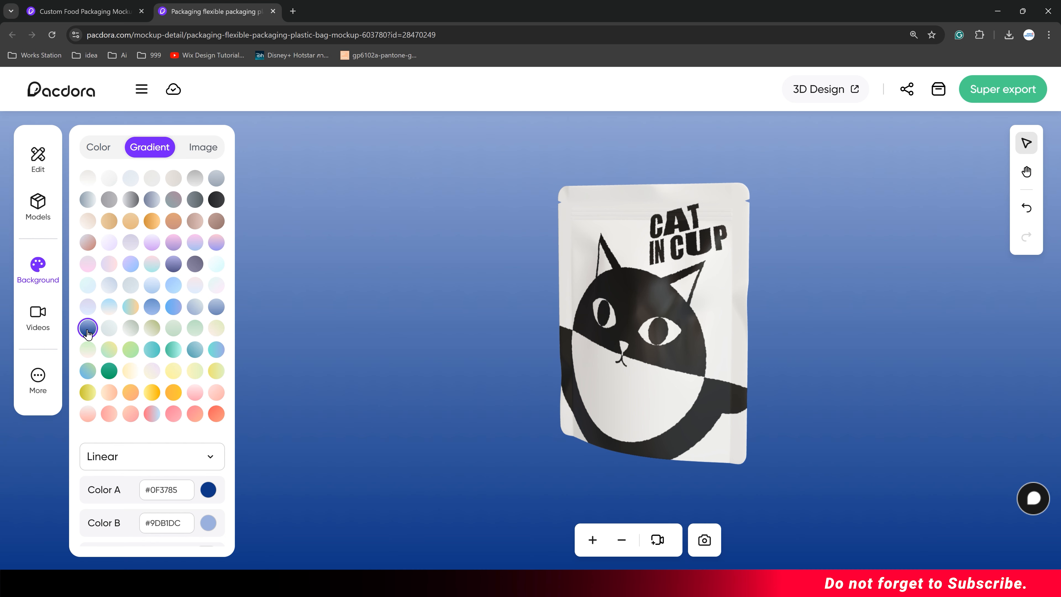
Change the mockup background to the pink-to-light-blue linear gradient with colors #FF6E7F and #BFE9FF, and set its angle to 208
scroll(138, 332, down, 1)
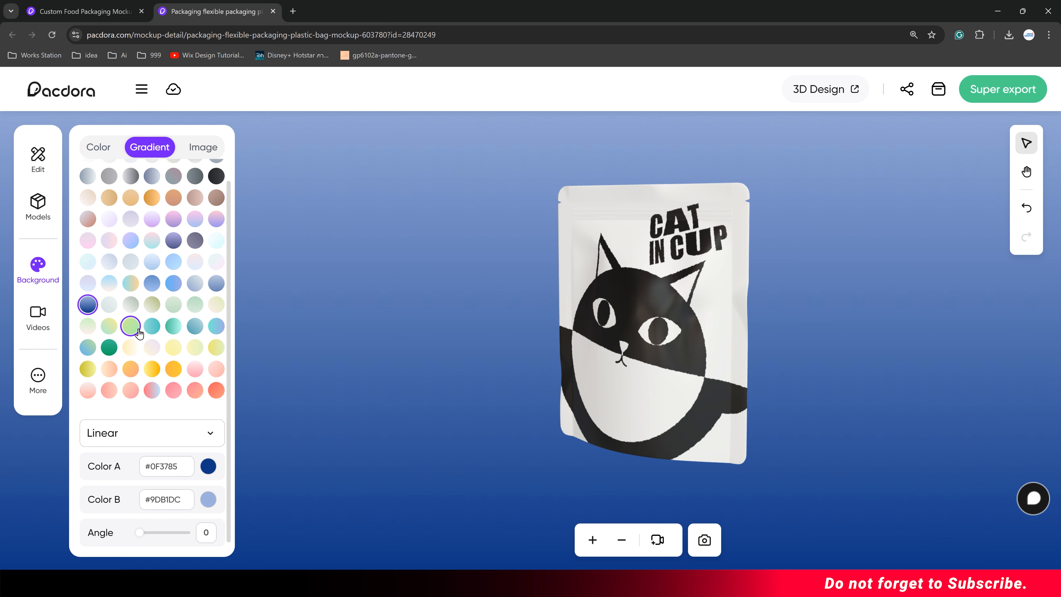
click(216, 390)
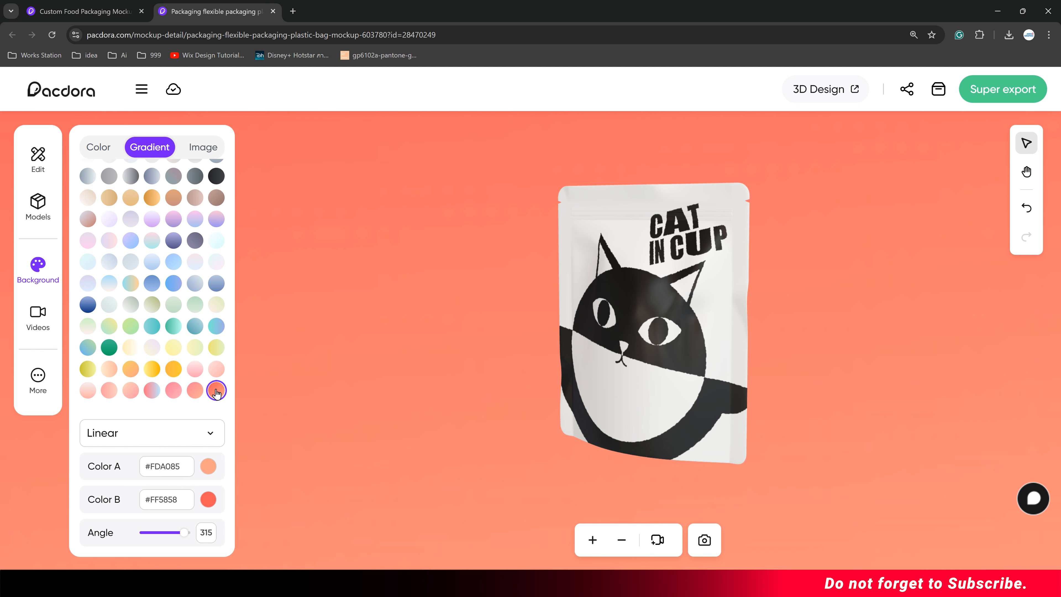
click(152, 390)
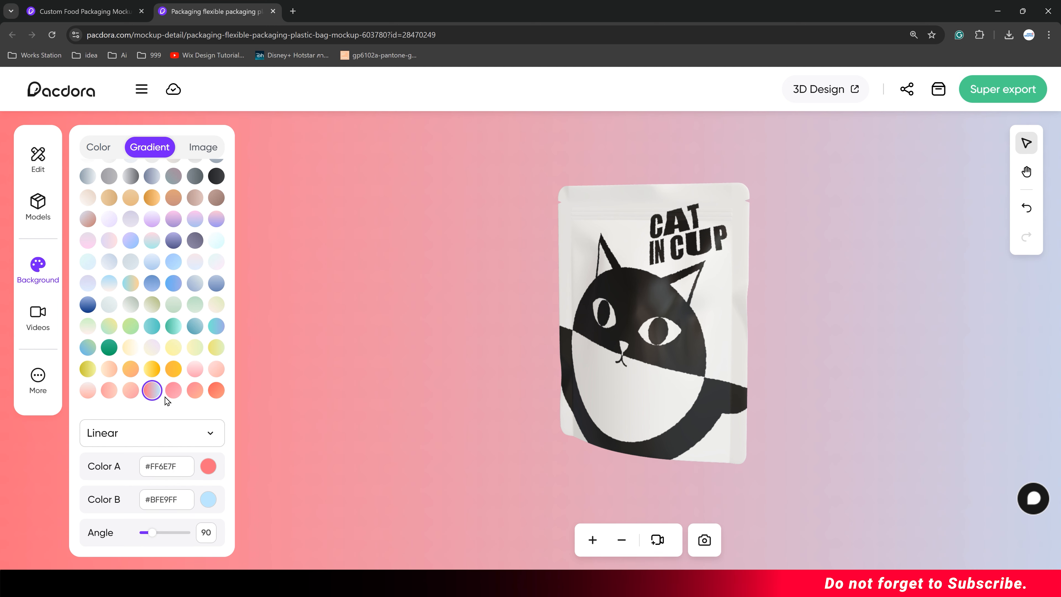
mouse_move(154, 533)
mouse_down()
mouse_move(179, 537)
mouse_move(169, 537)
mouse_up()
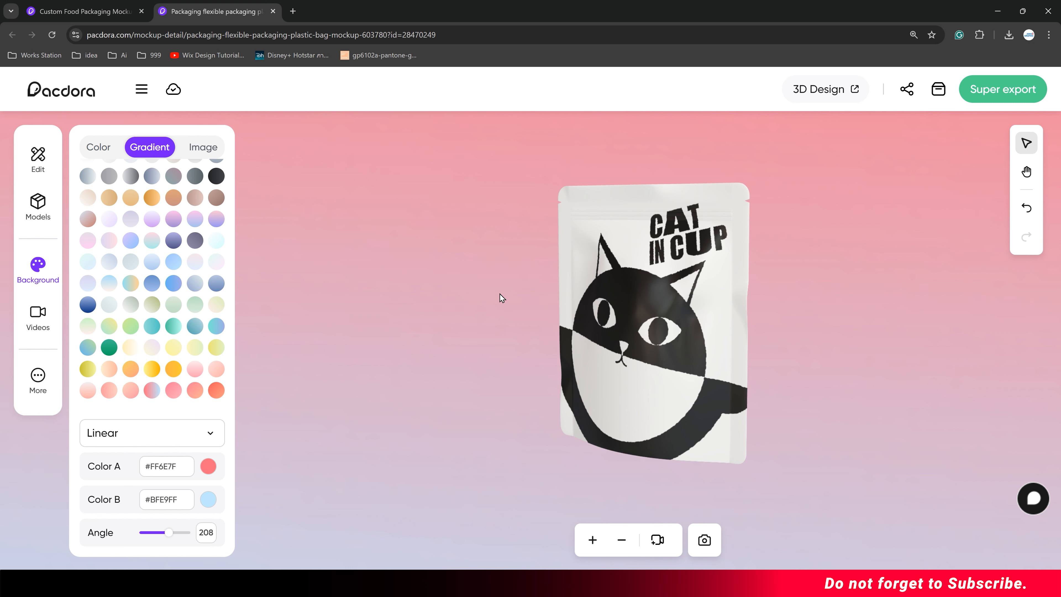
Shift the pouch slightly to the left on the canvas and rotate it a little more toward the front
click(1026, 172)
drag(624, 232, 632, 274)
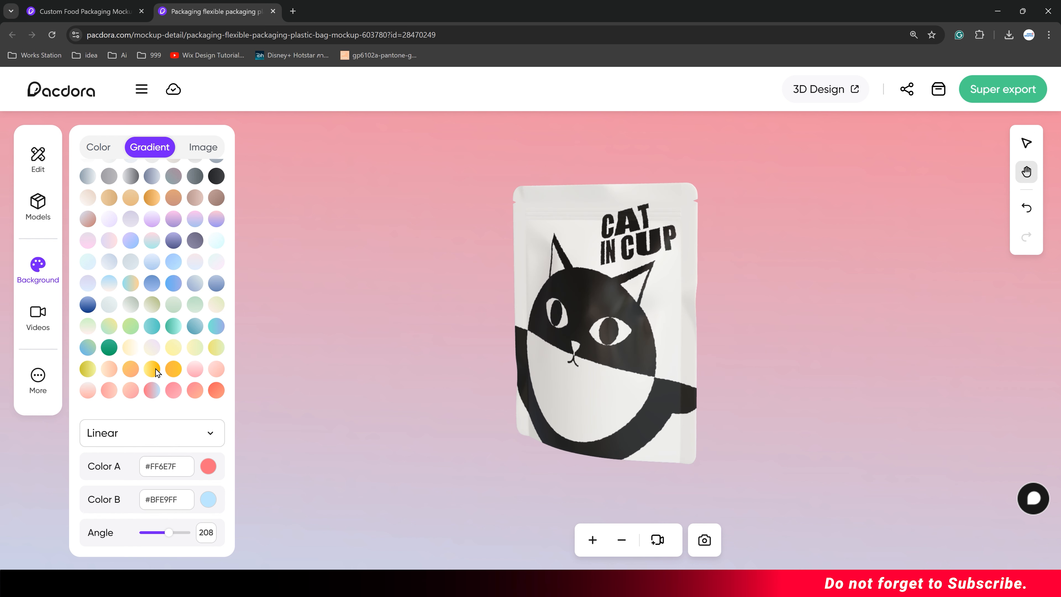
click(38, 160)
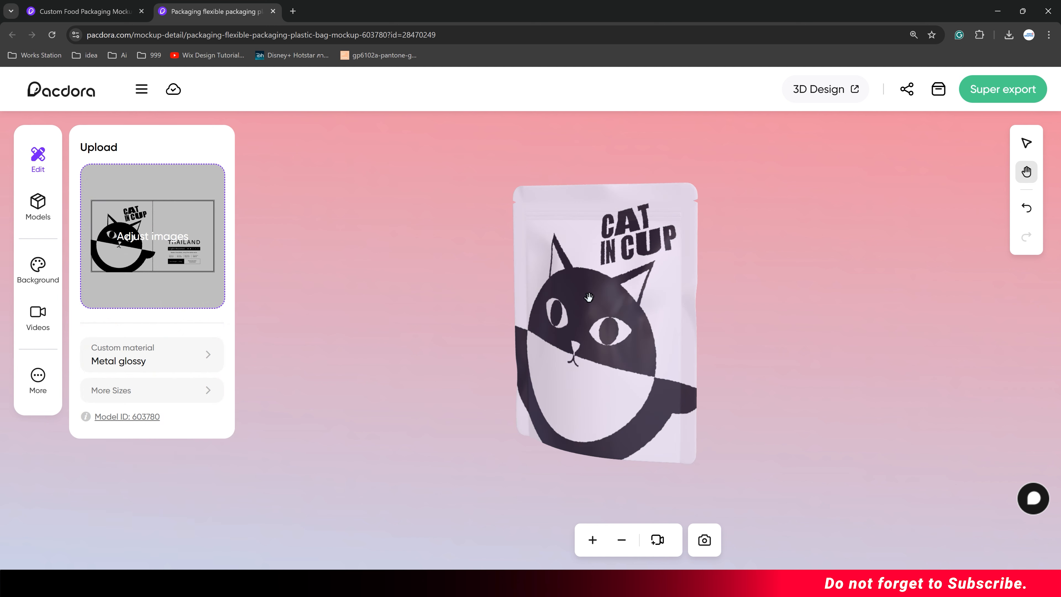
click(1026, 143)
mouse_move(618, 321)
mouse_down()
mouse_move(880, 301)
mouse_move(628, 322)
mouse_up()
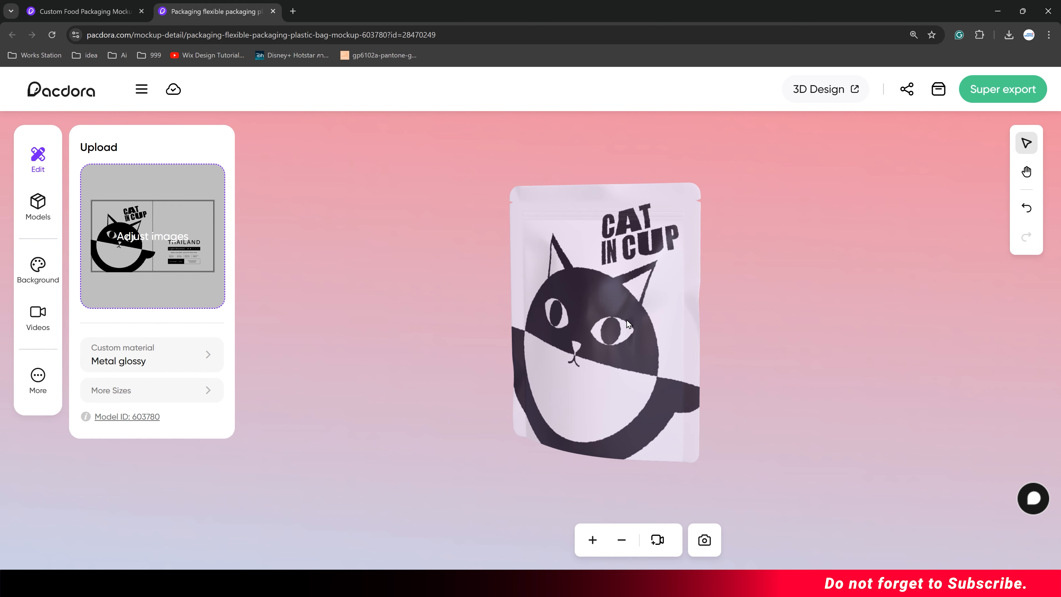
Open the video export options for the mockup and set the aspect ratio to 16:9
click(1013, 91)
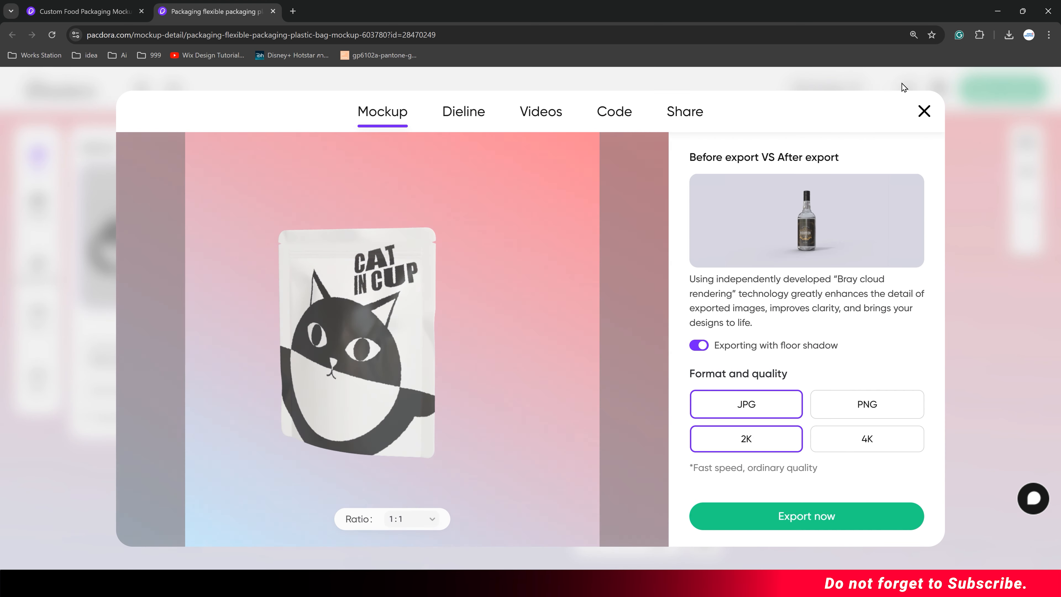
click(542, 111)
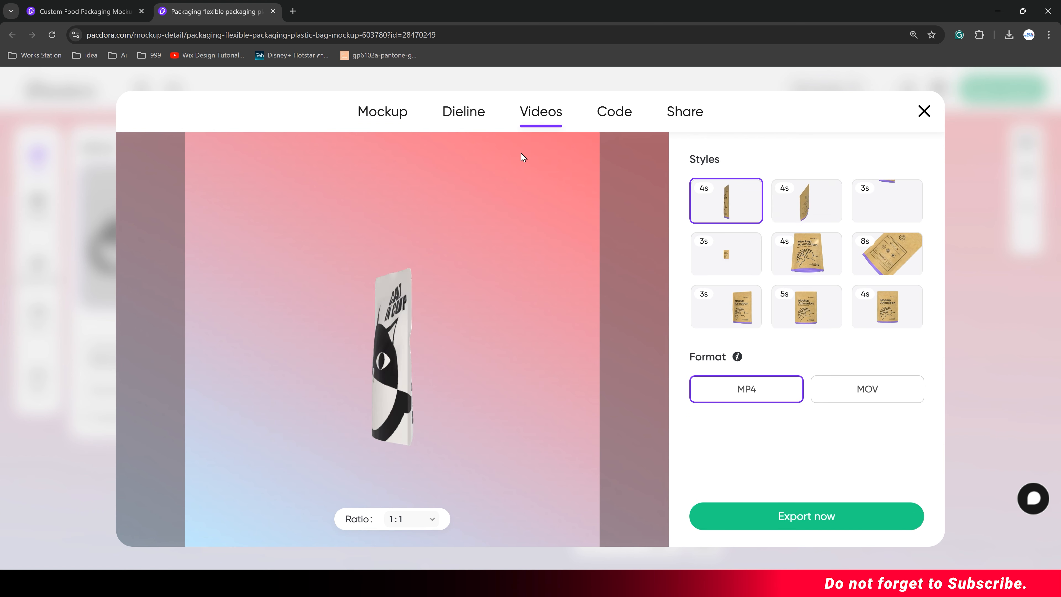
click(433, 519)
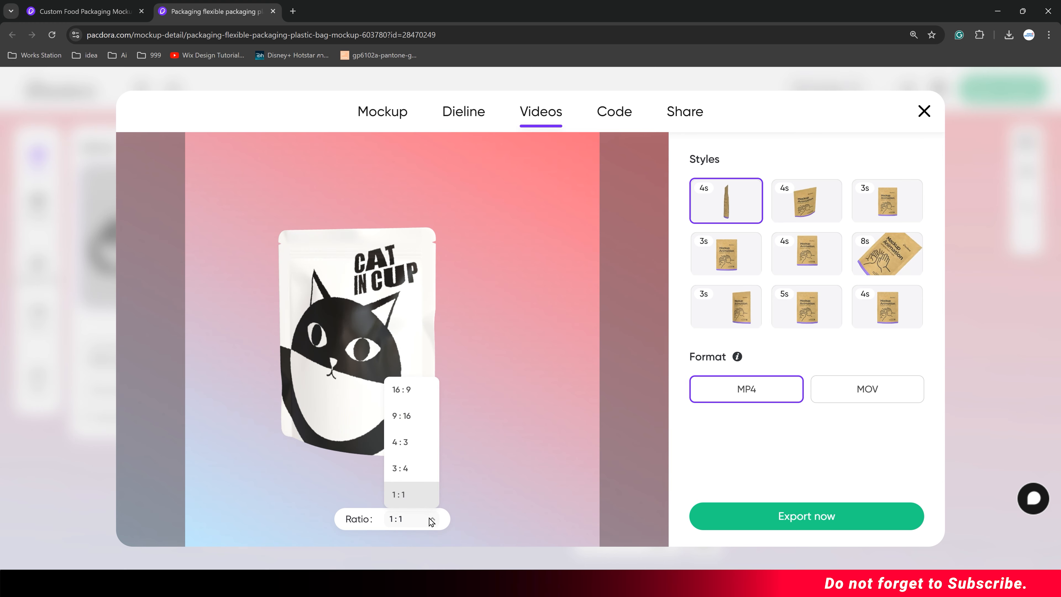
click(401, 390)
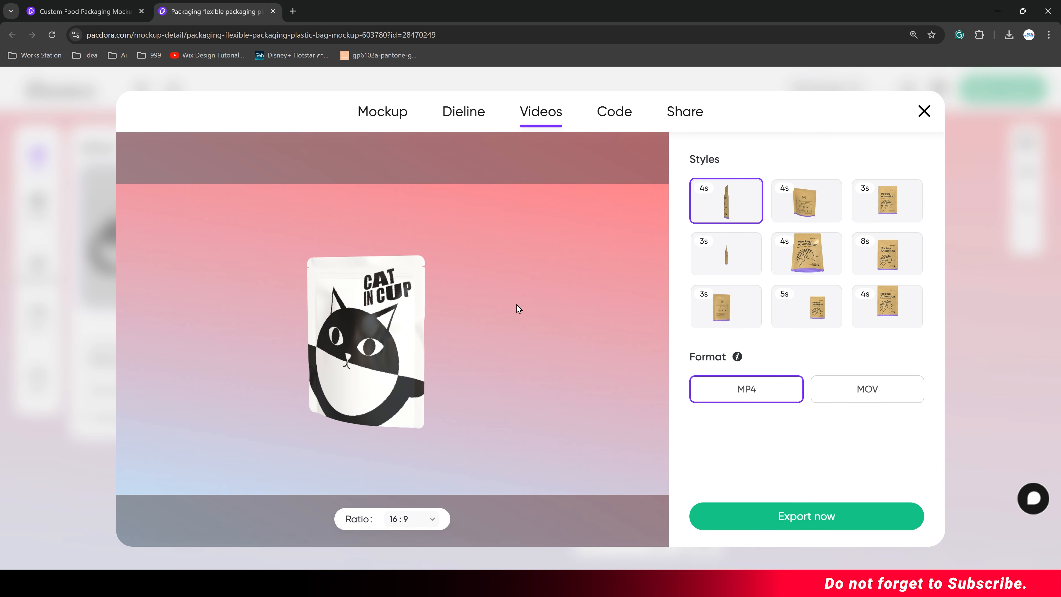
Try the 3-second and 8-second animation styles, settle on the first 4-second style, and export the animation as an MP4 video
click(728, 204)
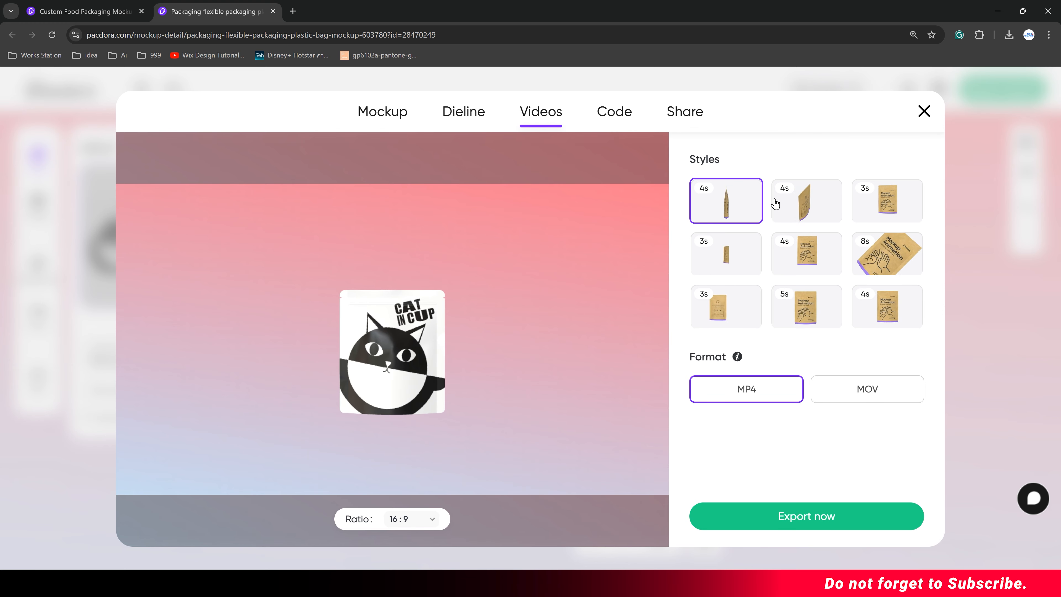
click(888, 205)
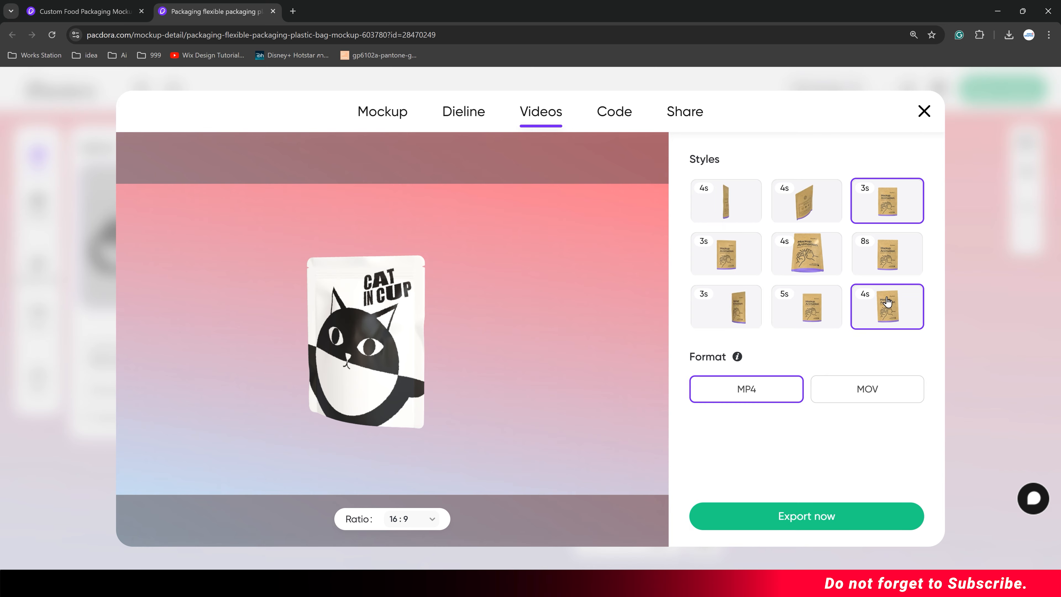
click(889, 262)
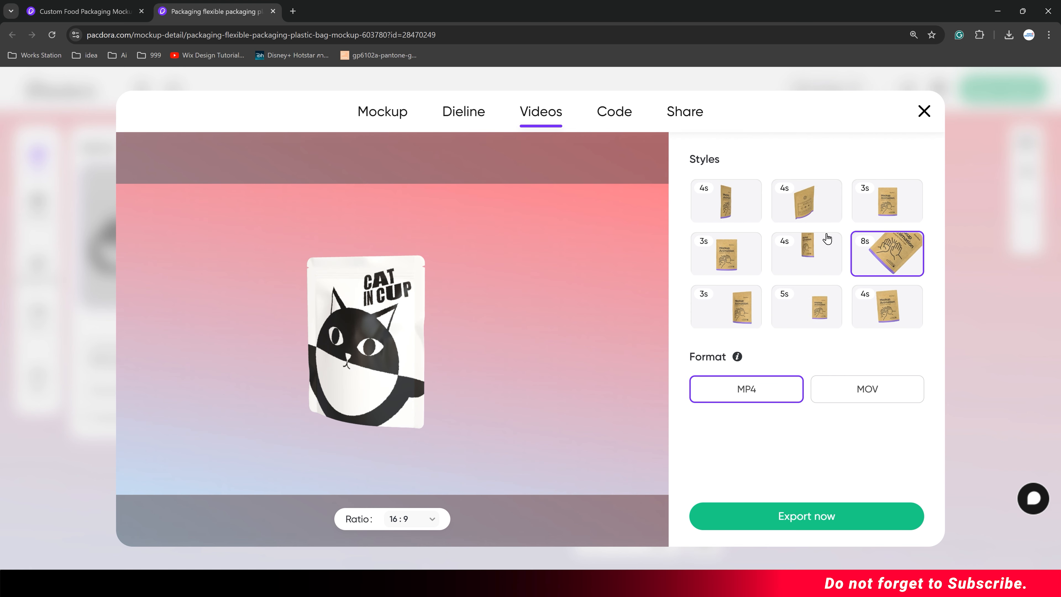
click(739, 211)
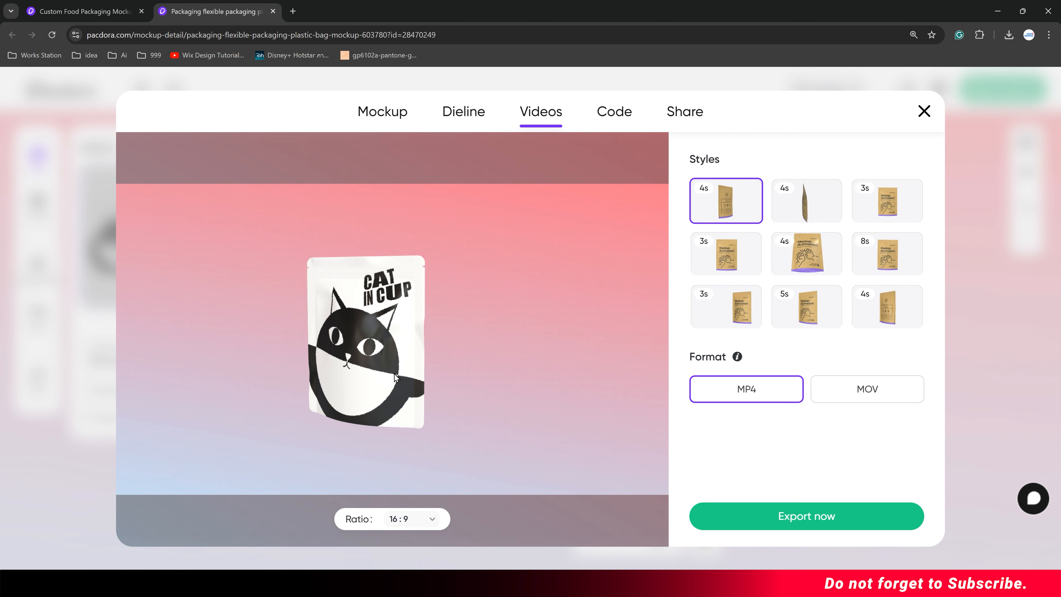
click(841, 522)
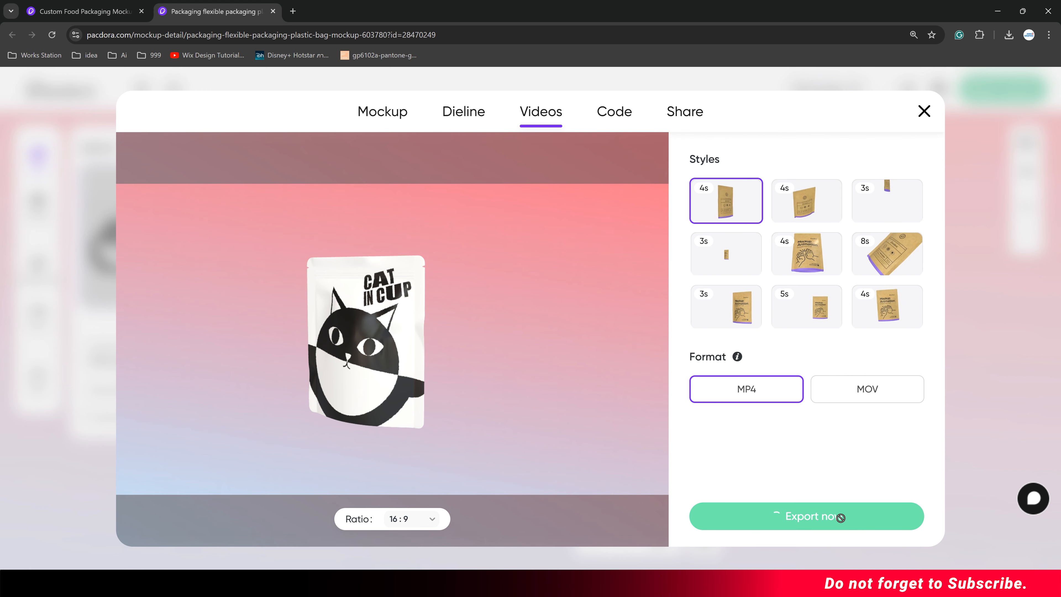